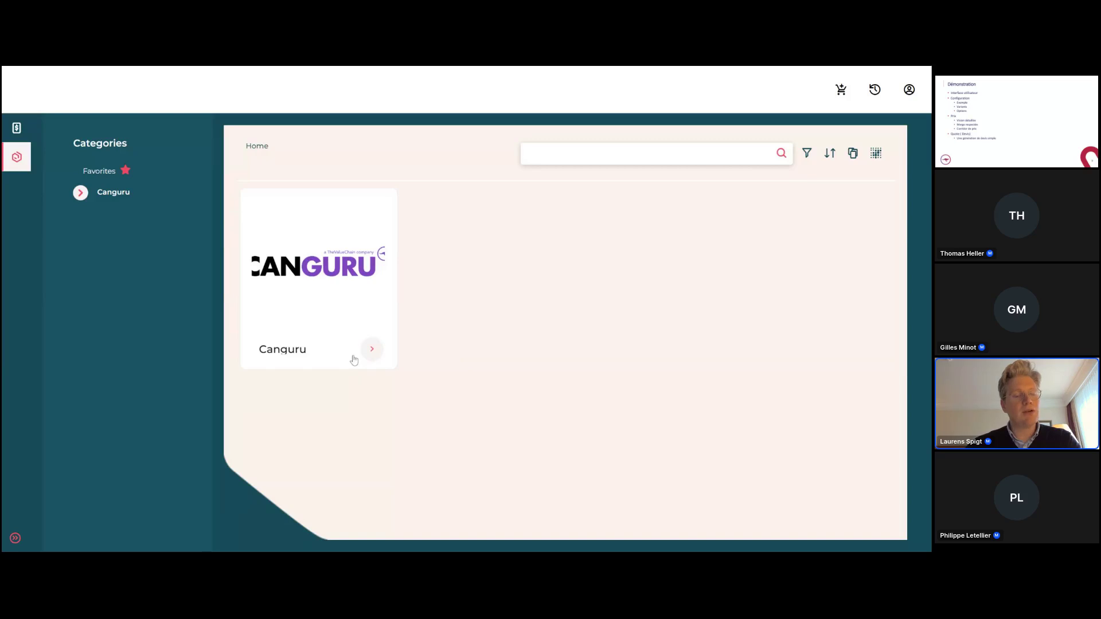
# Step: Open the Tube Configurator from the Innovative Tubes category under Canguru > Tubes
pyautogui.click(354, 360)
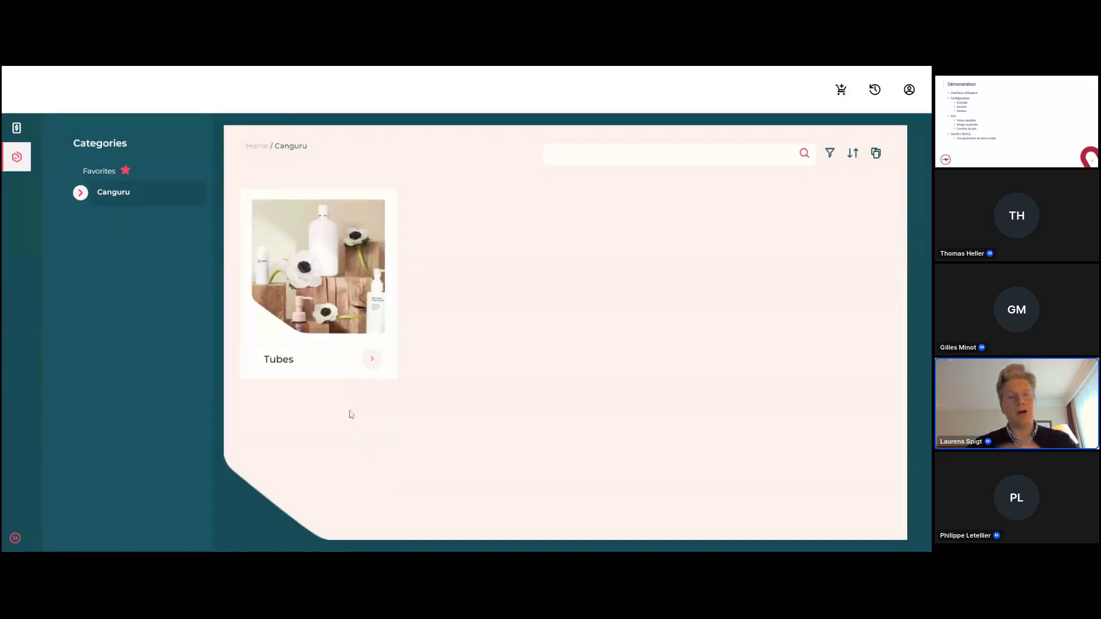
pyautogui.click(342, 373)
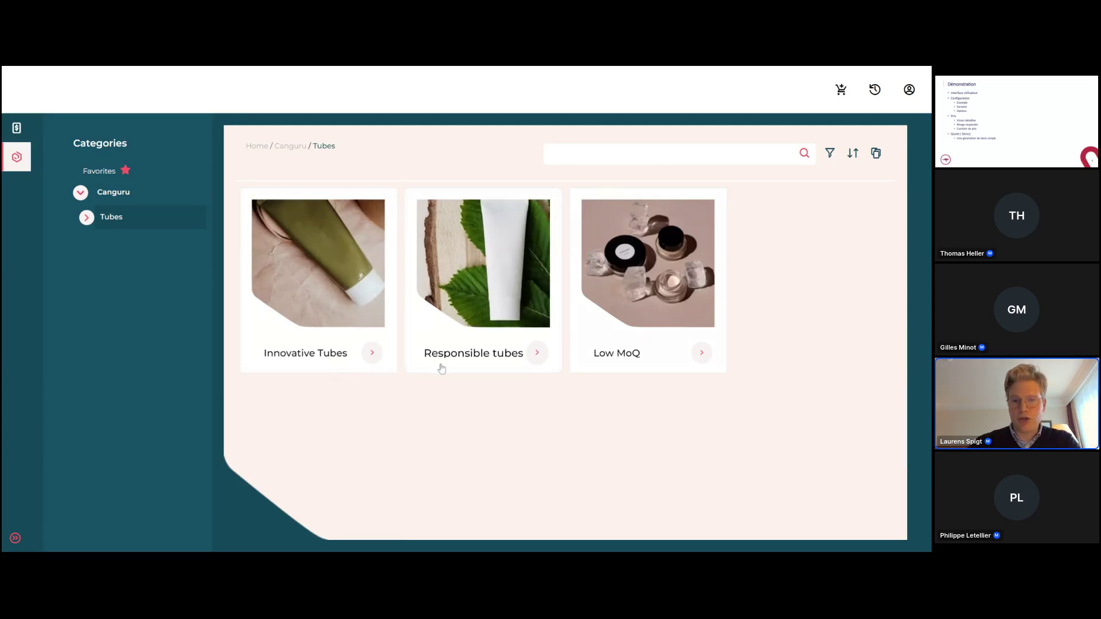
pyautogui.click(342, 355)
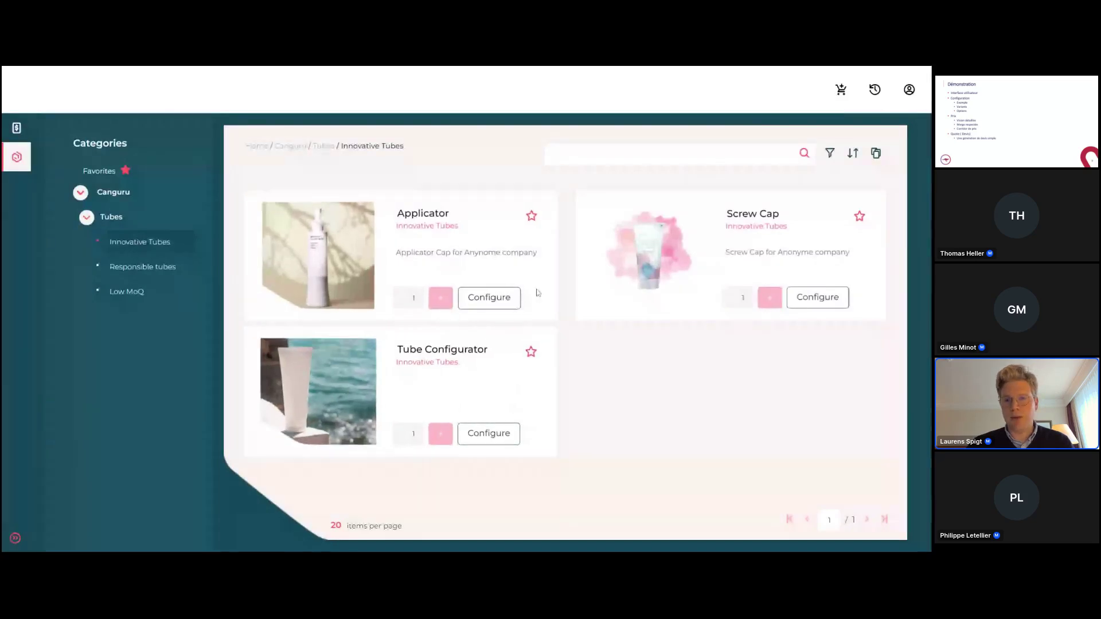
pyautogui.click(491, 436)
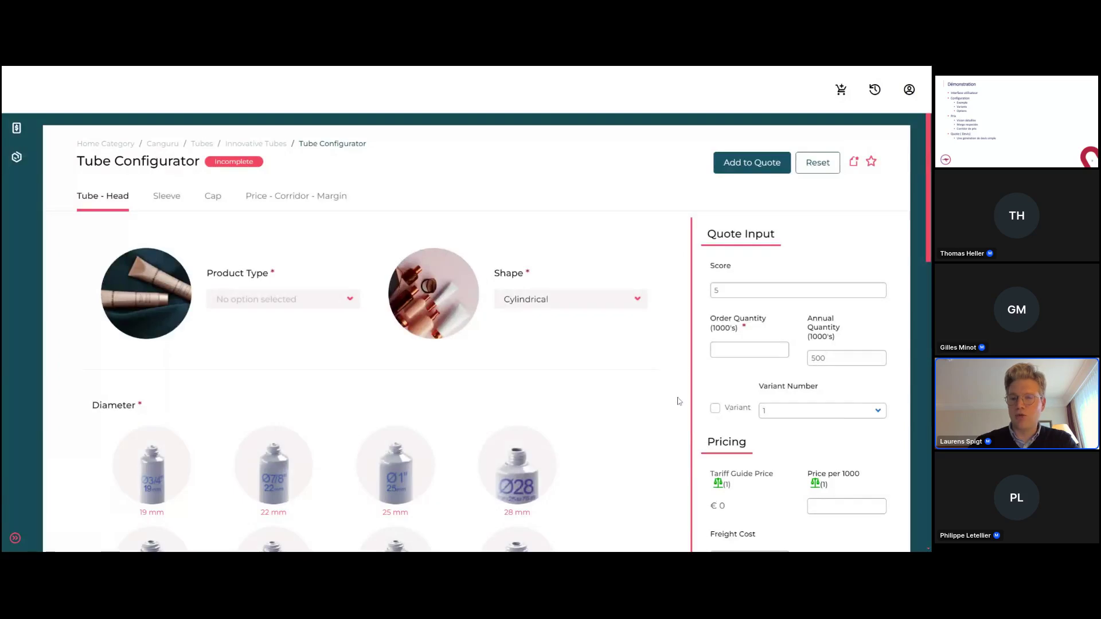
# Step: Set the order quantity to 100 (in thousands) and choose Plastic Tubes as the product type
pyautogui.click(749, 350)
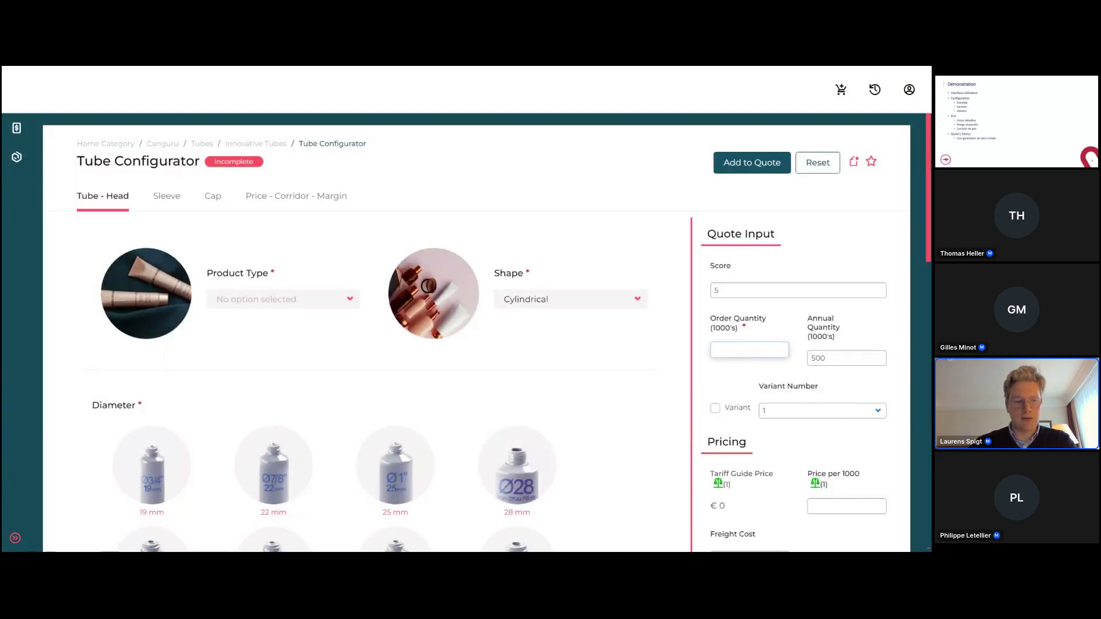
pyautogui.write('100')
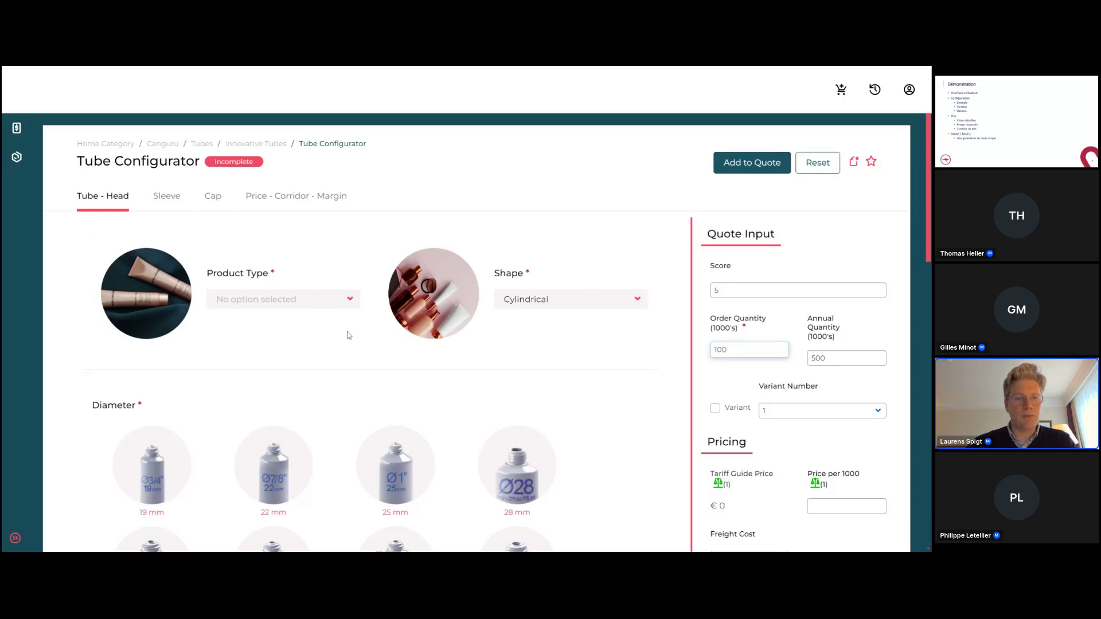
pyautogui.scroll(-1, 347, 335)
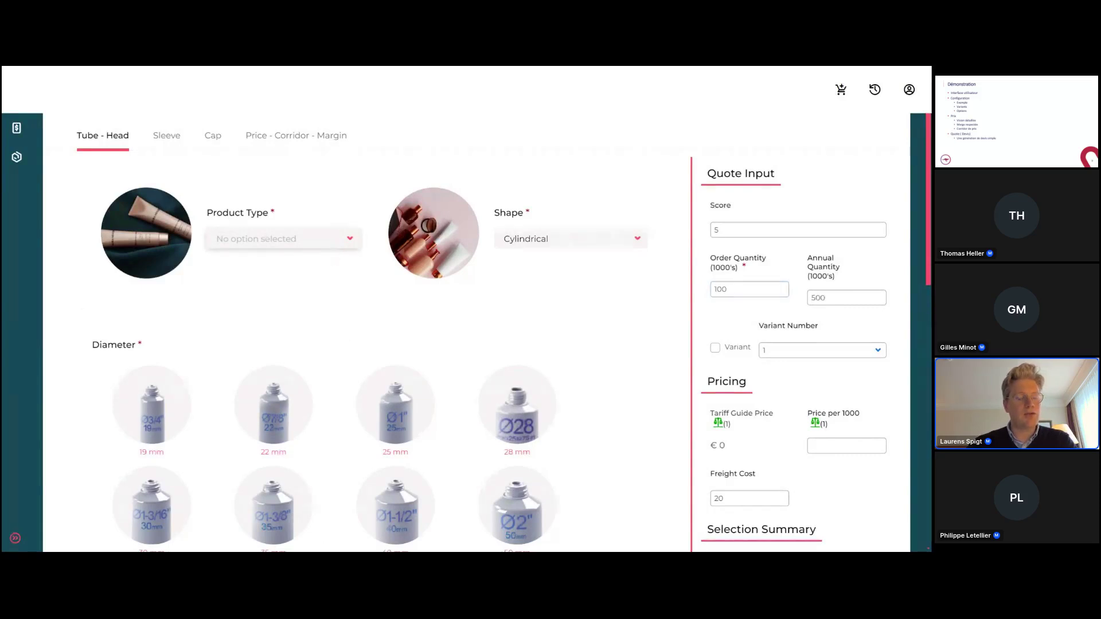
pyautogui.press('Return')
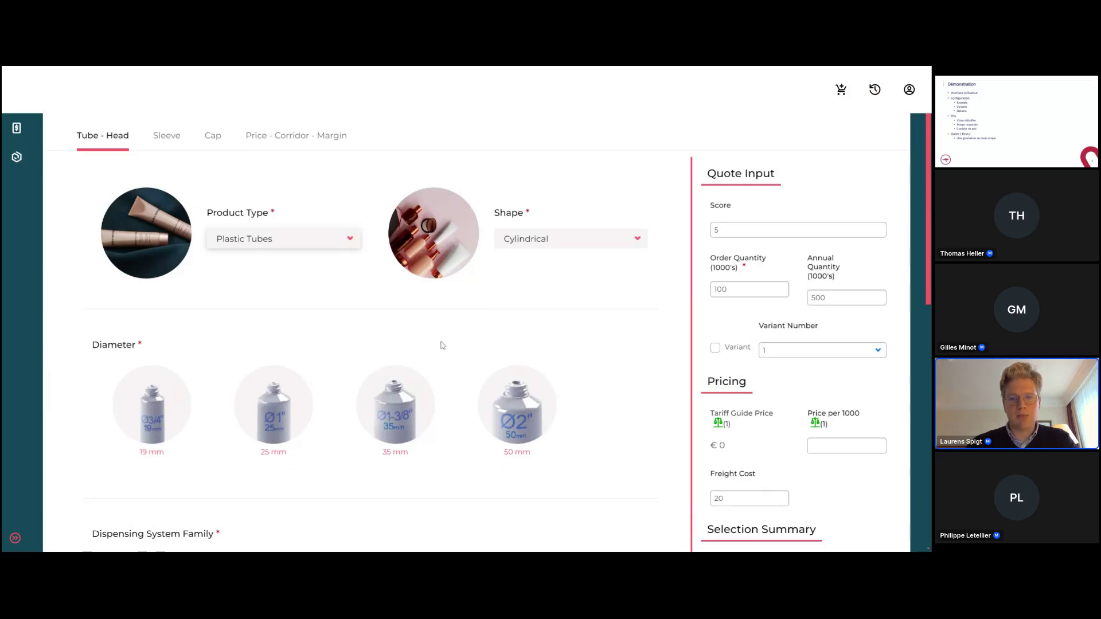
# Step: Choose a 35 mm tube diameter and the Flip-Top-Cap dispensing system family
pyautogui.click(405, 399)
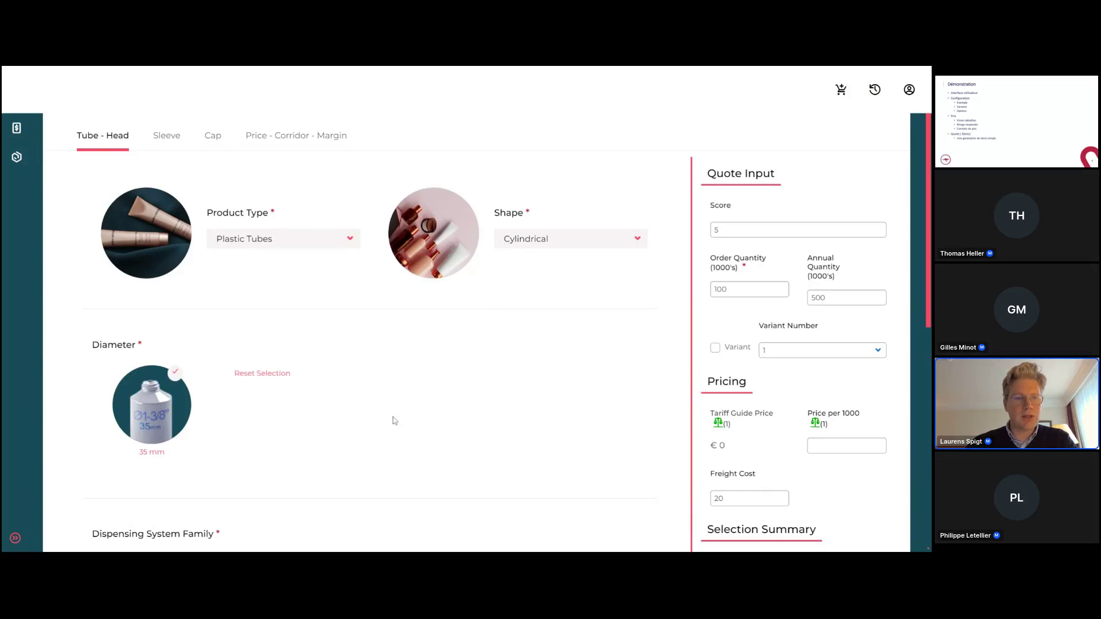
pyautogui.scroll(-3, 338, 402)
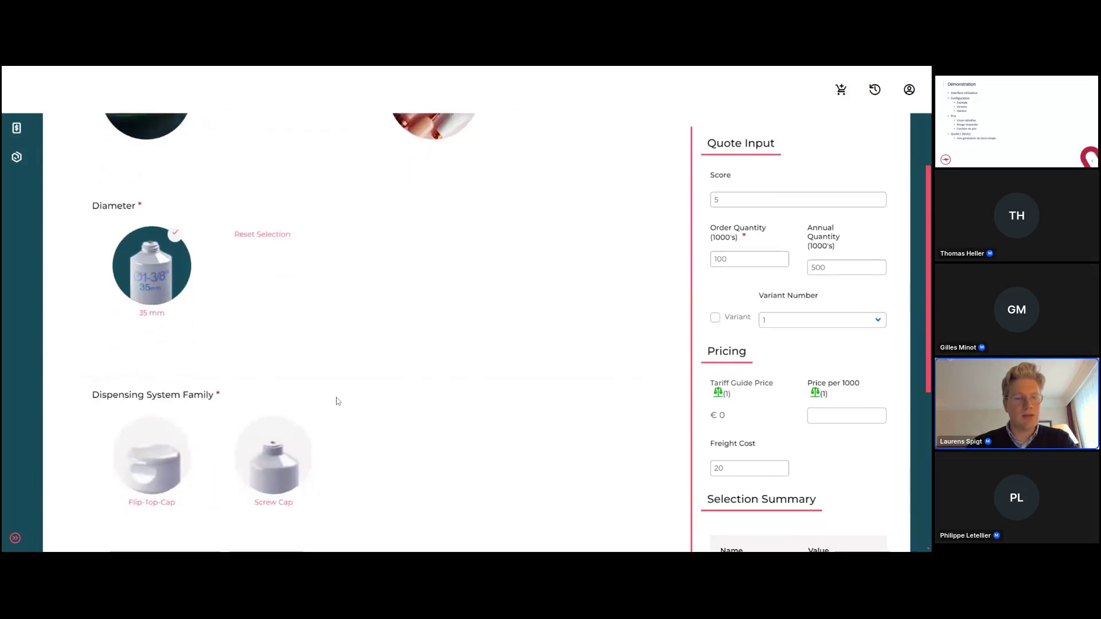
pyautogui.scroll(-2, 338, 402)
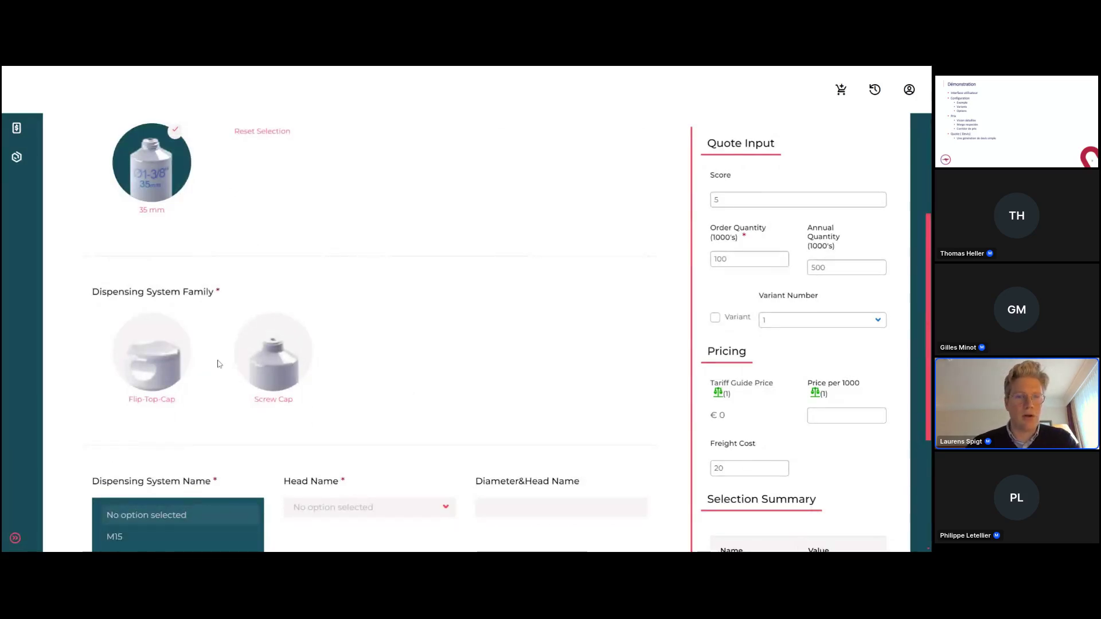
pyautogui.scroll(-1, 218, 364)
pyautogui.click(148, 311)
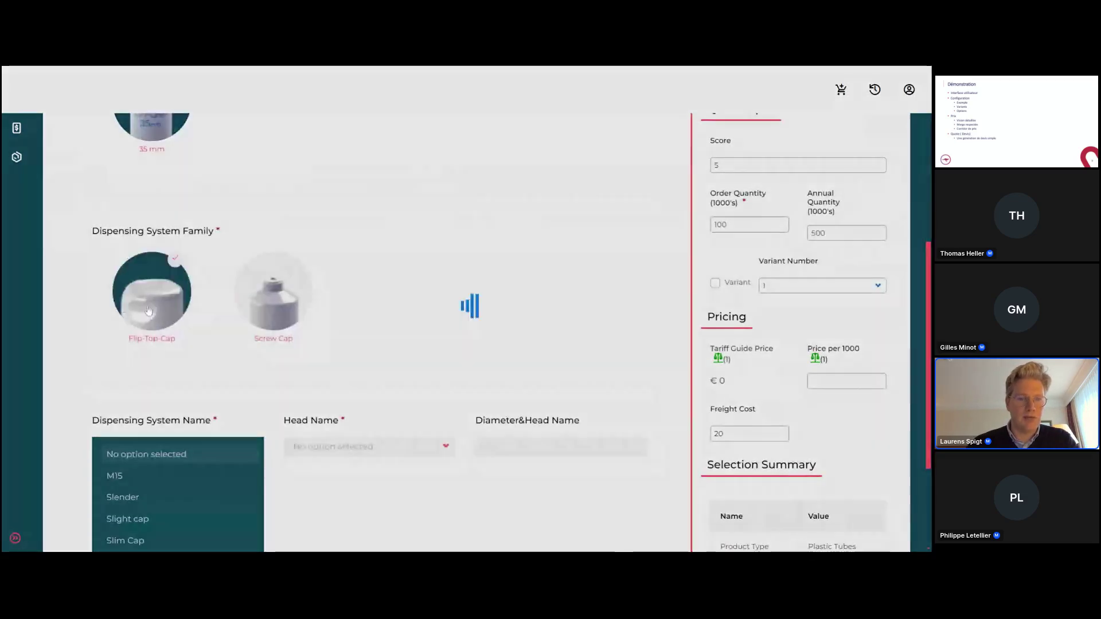
# Step: Select Slender as the dispensing system name for the tube head
pyautogui.scroll(-1, 398, 340)
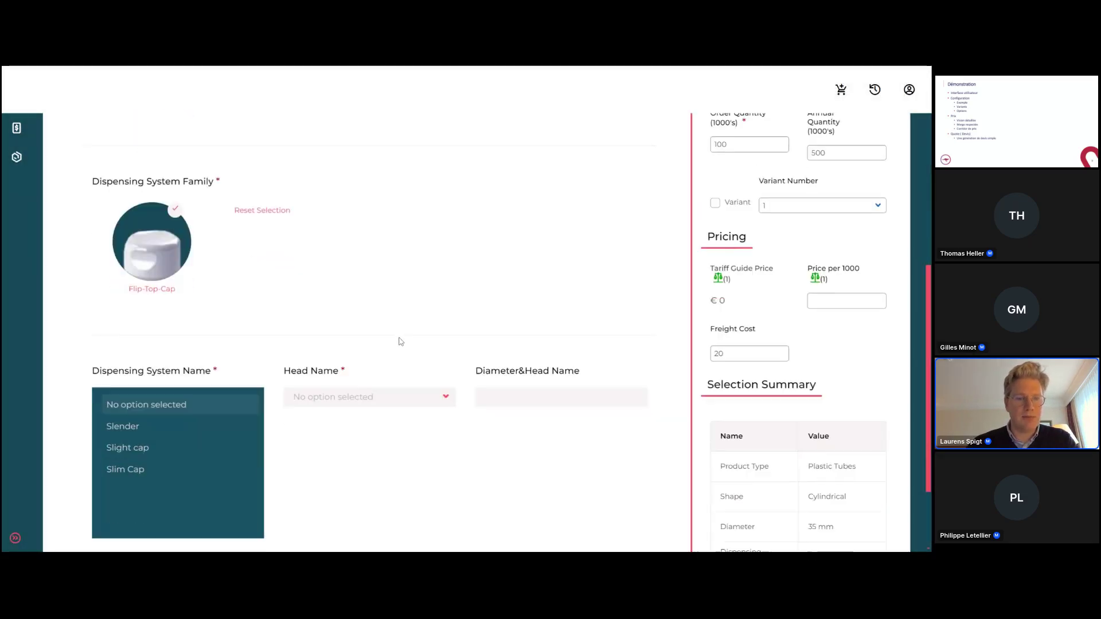
pyautogui.click(188, 418)
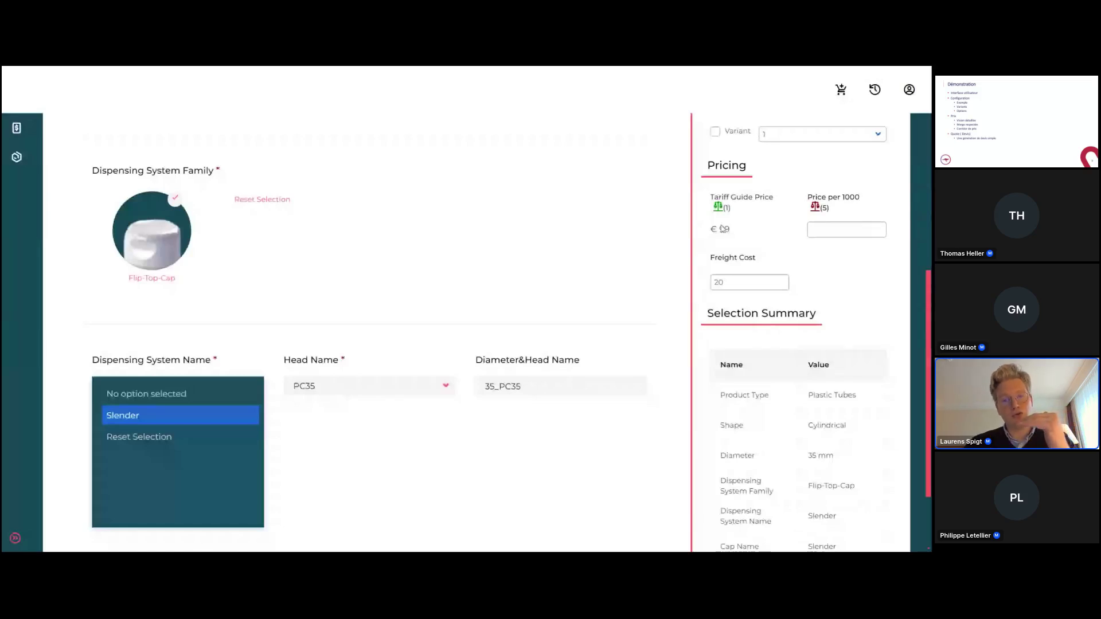
pyautogui.scroll(-1, 630, 293)
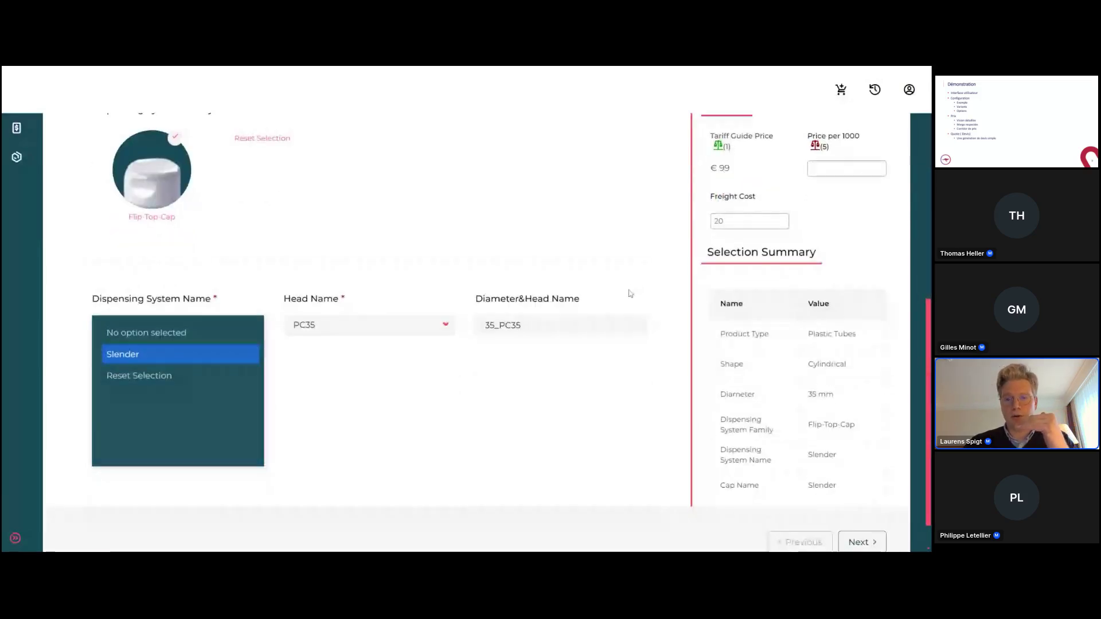
pyautogui.scroll(-1, 630, 293)
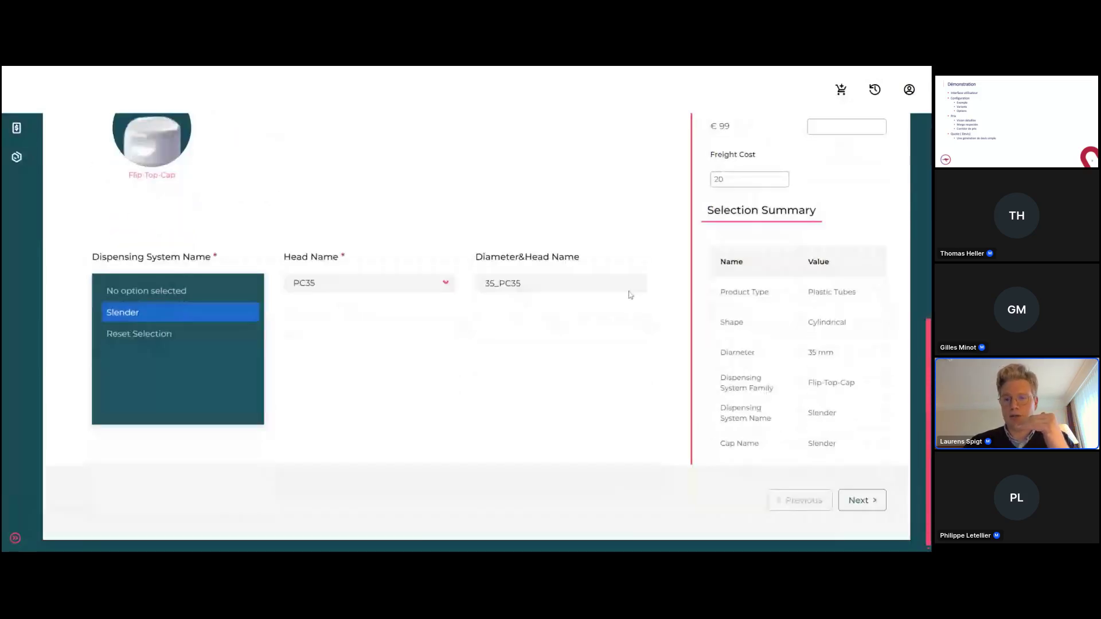
# Step: In the sleeve configuration, set the fill capacity to 50 ml and the material to Mono PE
pyautogui.click(858, 501)
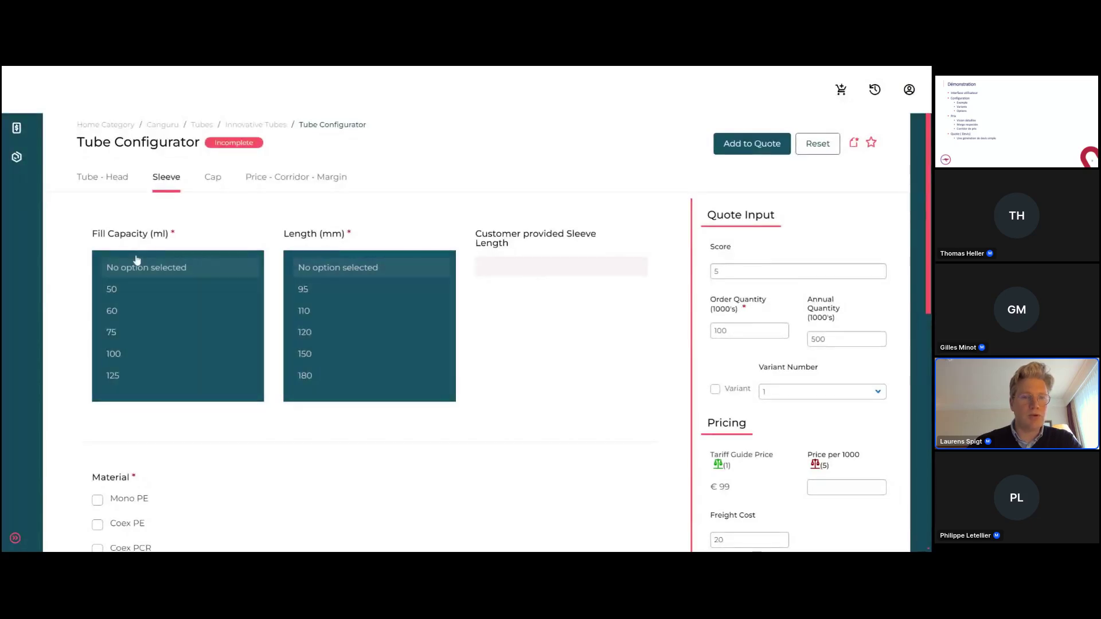
pyautogui.click(131, 290)
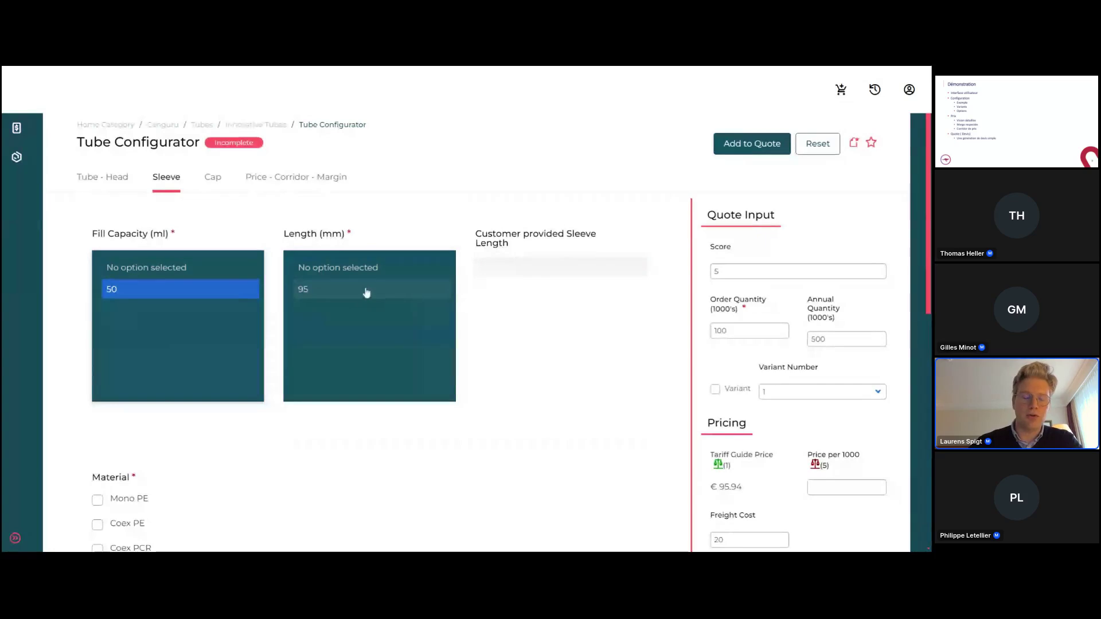
pyautogui.scroll(-3, 357, 290)
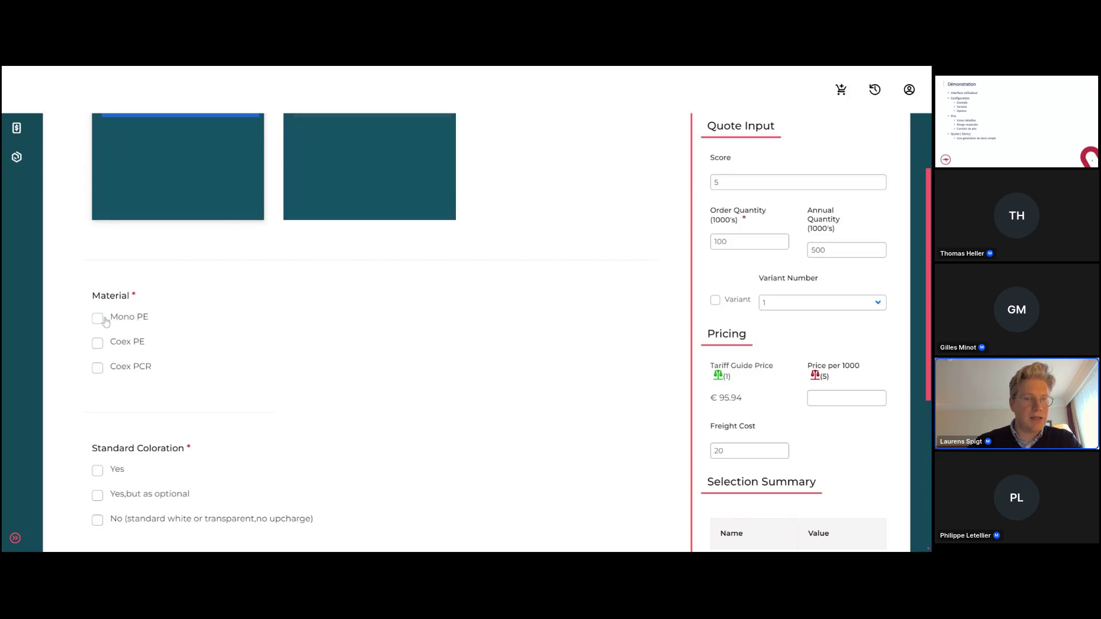
pyautogui.click(98, 320)
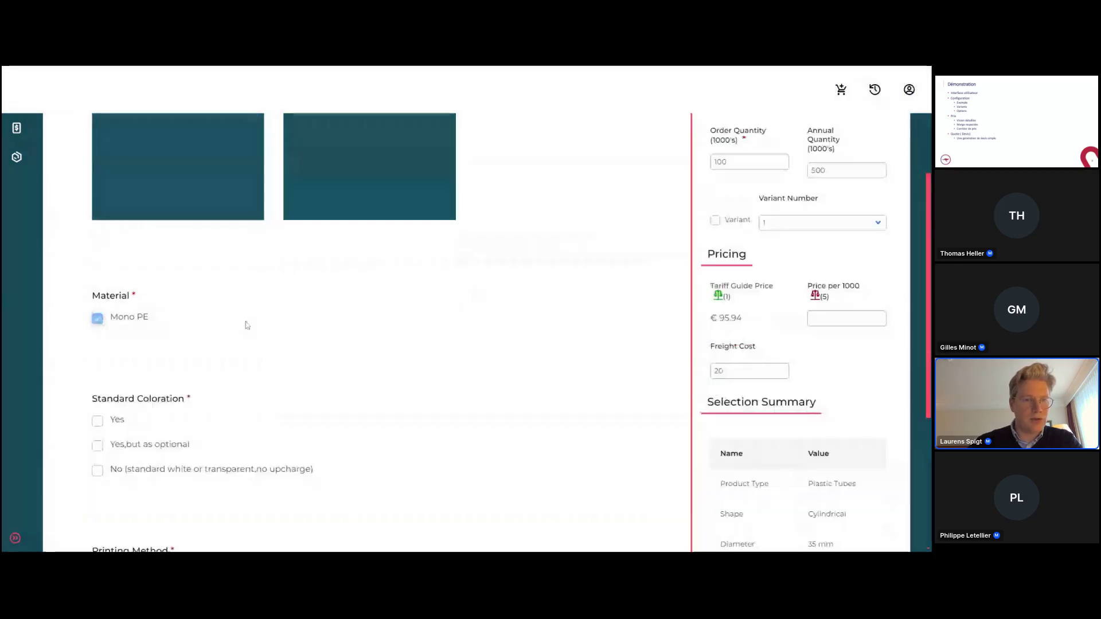
# Step: Set the sleeve's Standard Coloration to Yes and view the information note attached to it
pyautogui.scroll(-2, 246, 324)
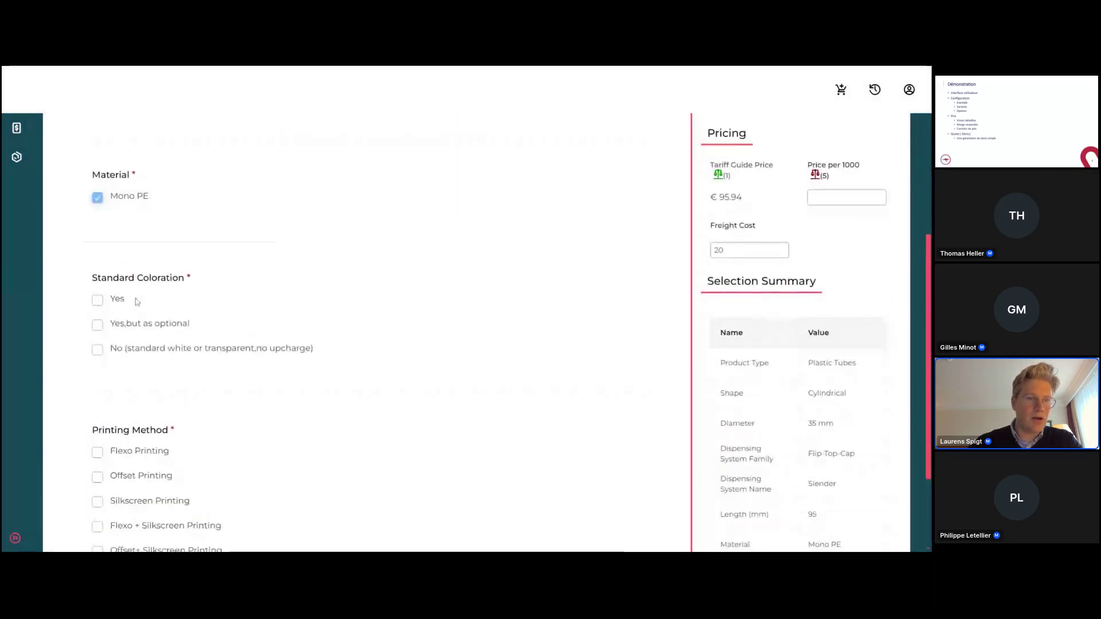
pyautogui.click(98, 304)
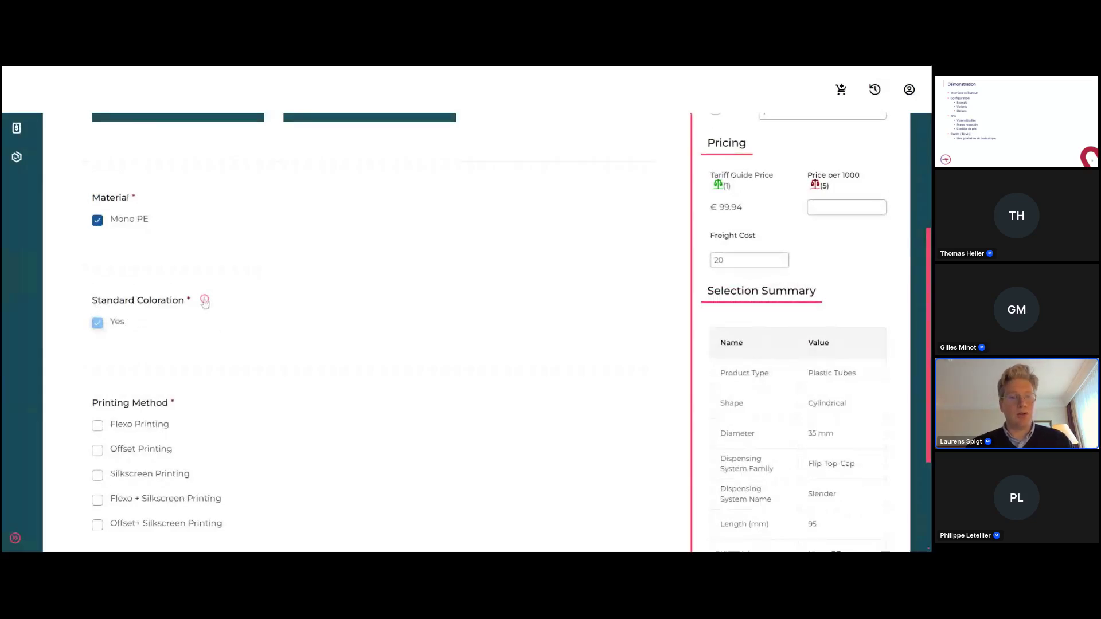
pyautogui.moveTo(205, 303)
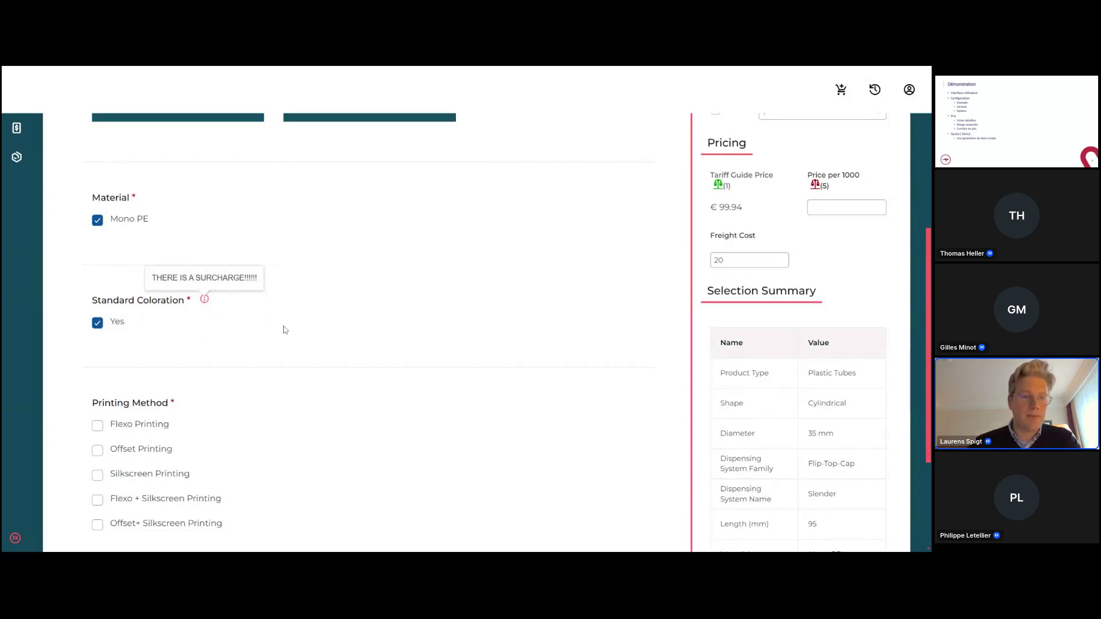
# Step: Choose Flexo Printing as the sleeve's printing method, with the Flexo 1-6 subcategory and 4 flexo colors
pyautogui.scroll(-2, 334, 322)
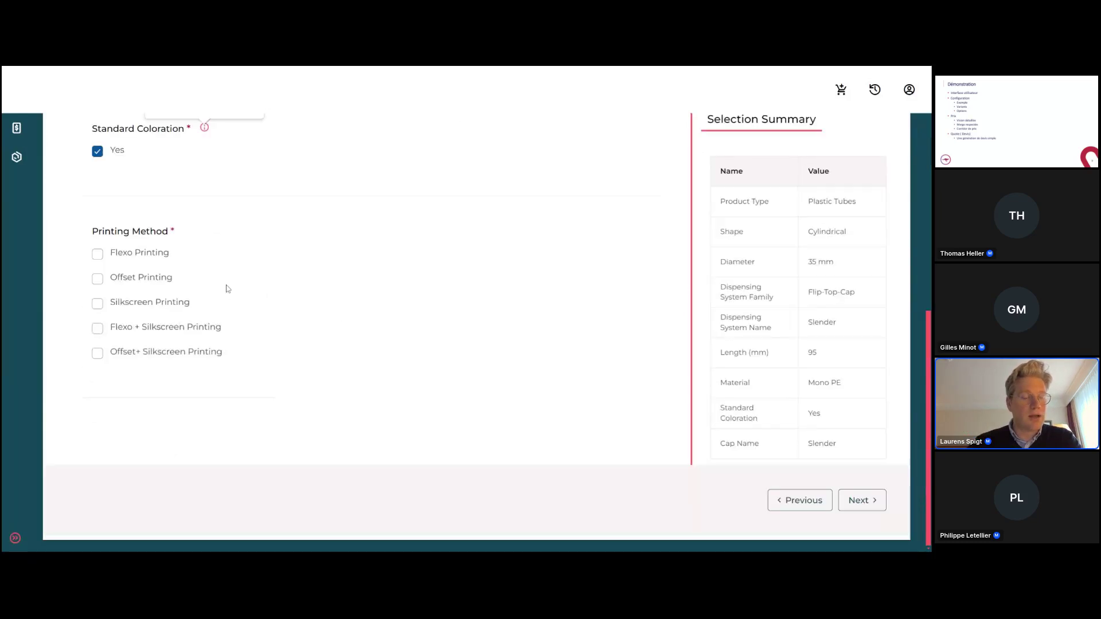
pyautogui.click(97, 255)
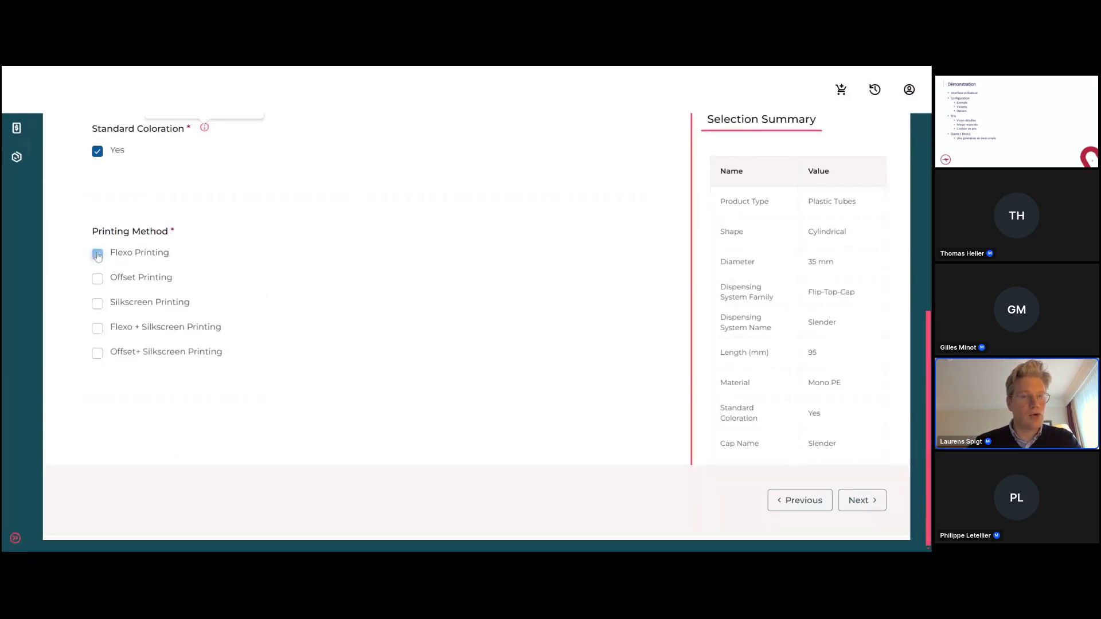
pyautogui.click(307, 289)
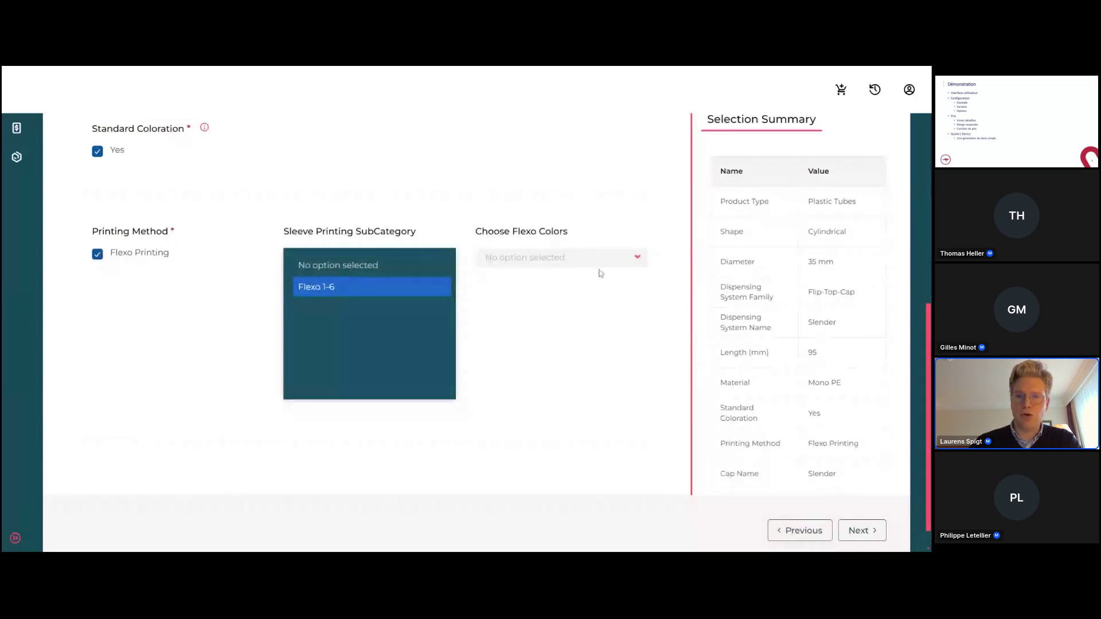
pyautogui.click(575, 315)
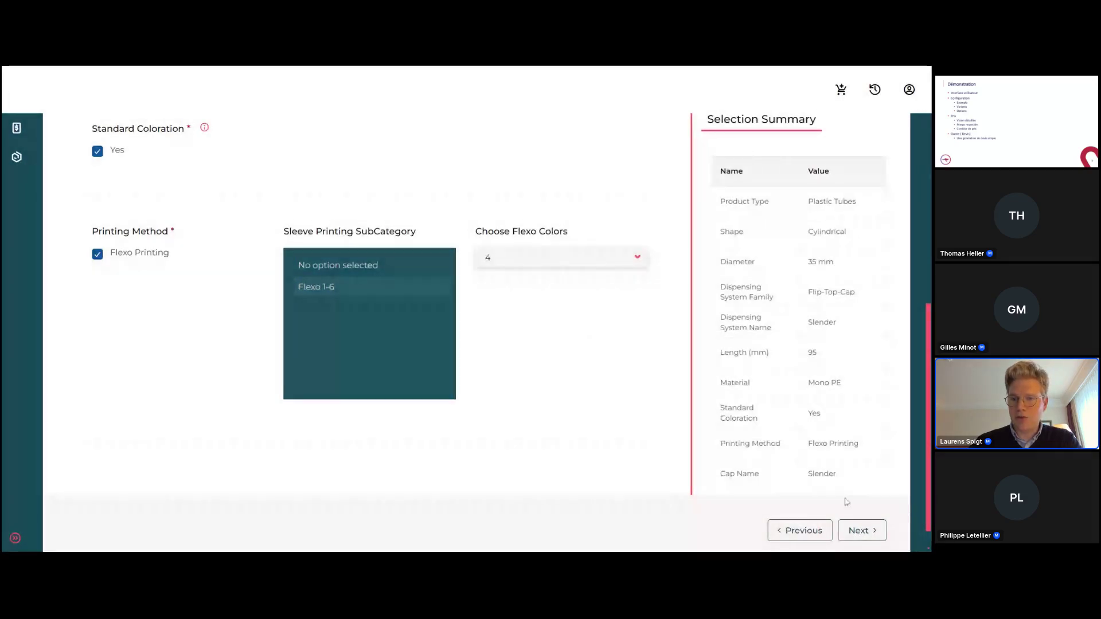
# Step: Configure the Slender cap with a Gloss finish, orifice 3 and the color White
pyautogui.click(861, 531)
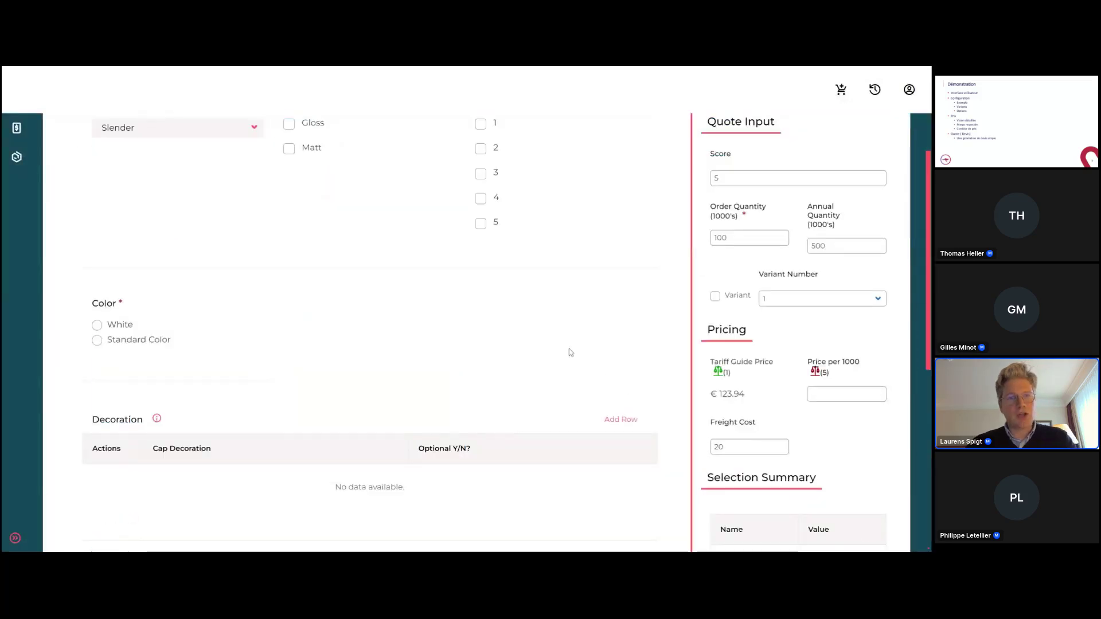
pyautogui.scroll(3, 571, 353)
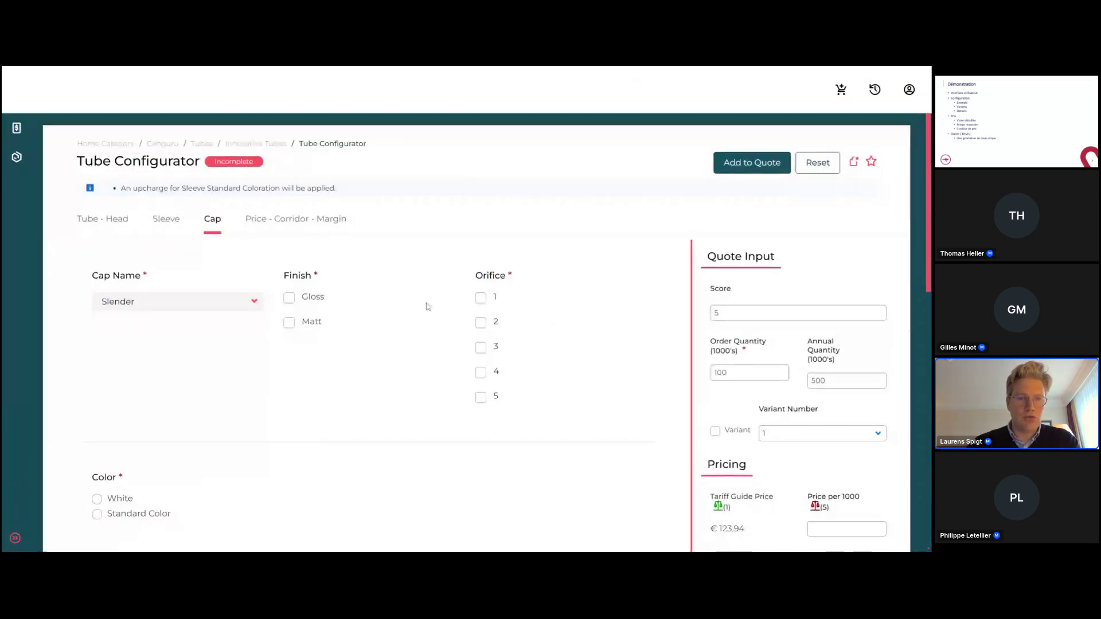
pyautogui.click(289, 298)
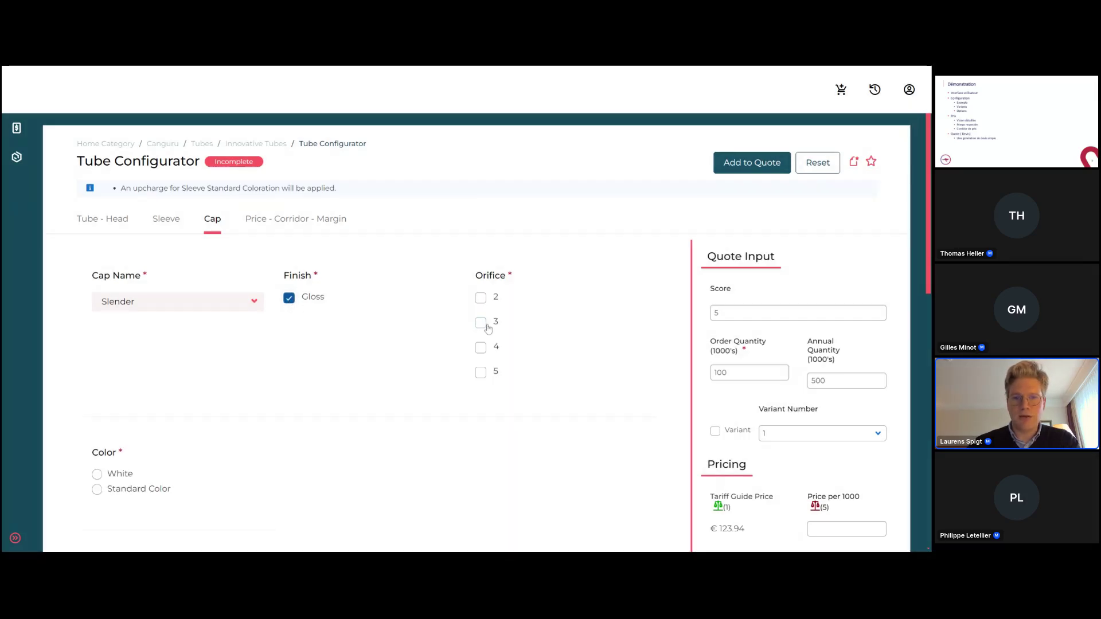
pyautogui.click(488, 327)
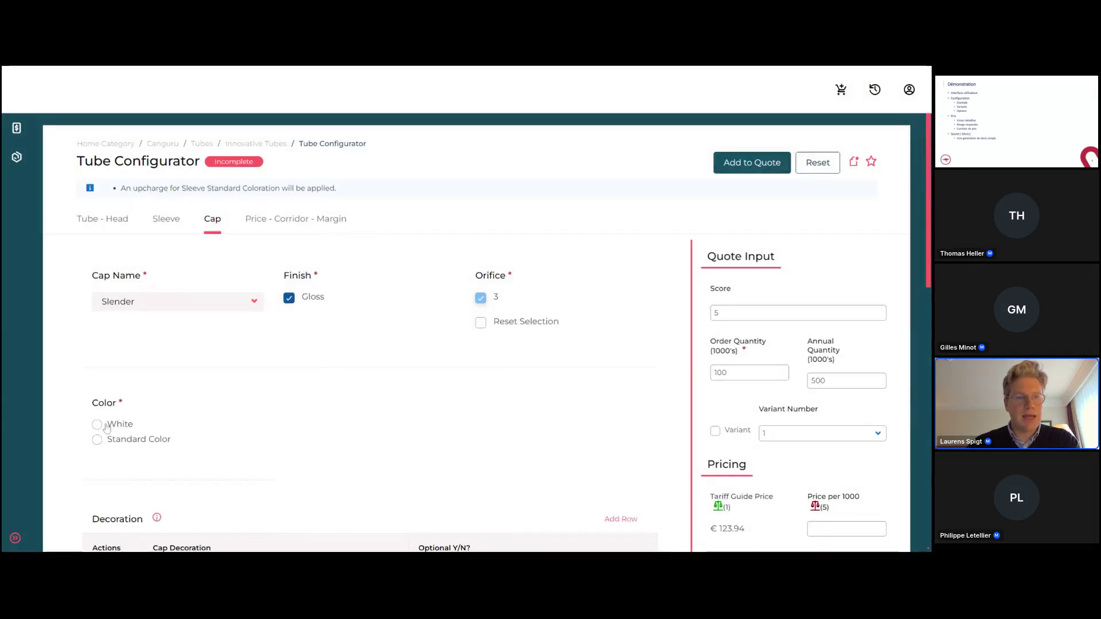
pyautogui.click(105, 428)
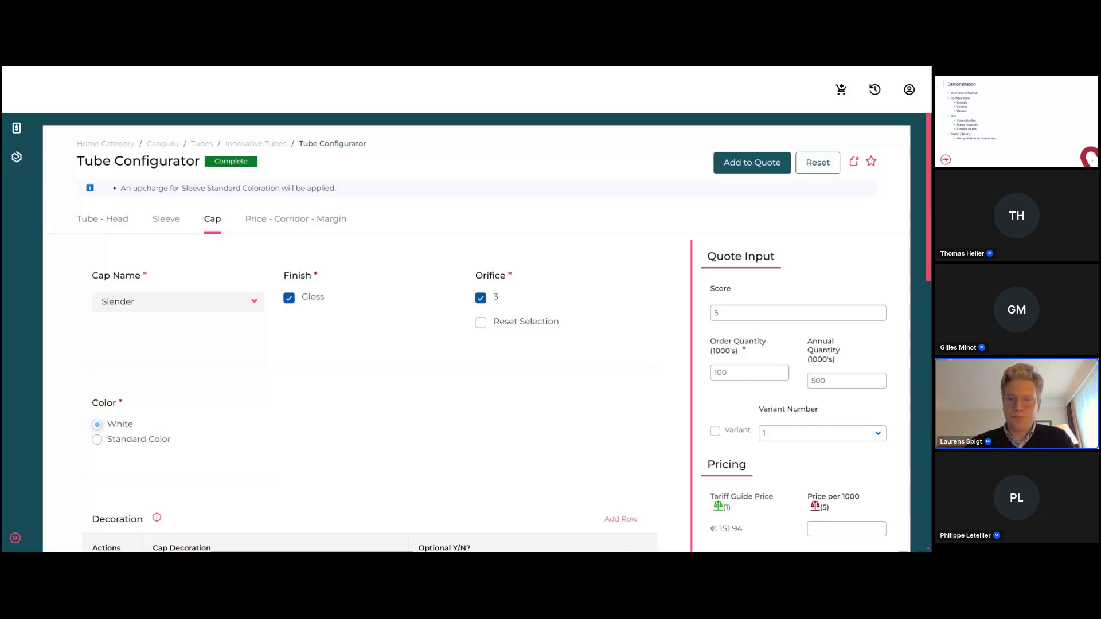
# Step: Enter the configuration comment "ceci est une simu pour client nivea" for the tube
pyautogui.scroll(-5, 326, 329)
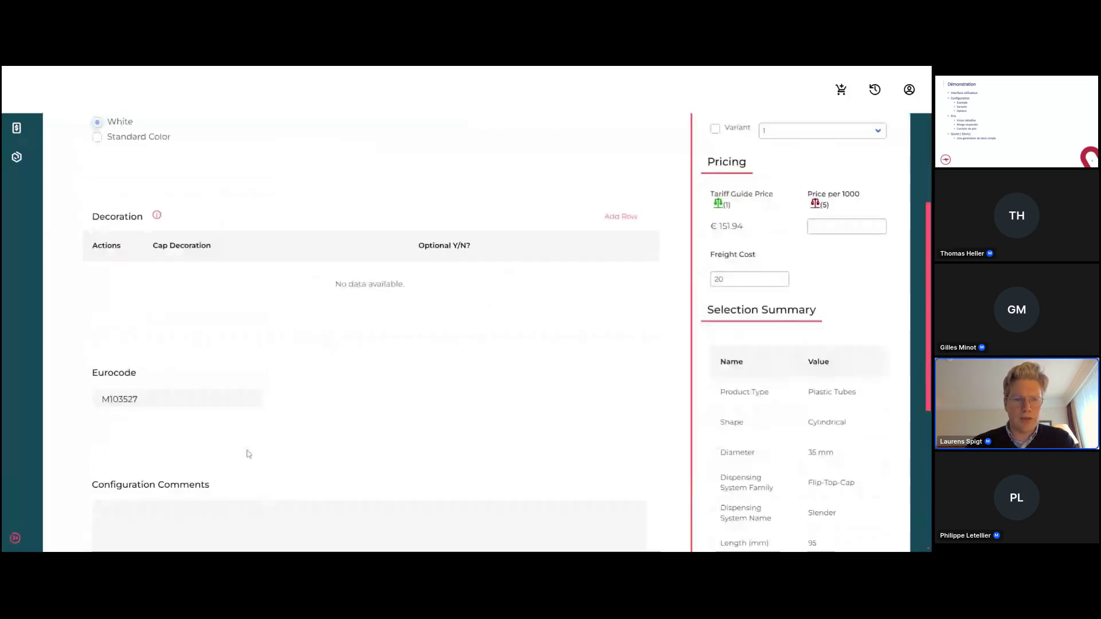
pyautogui.write('cec')
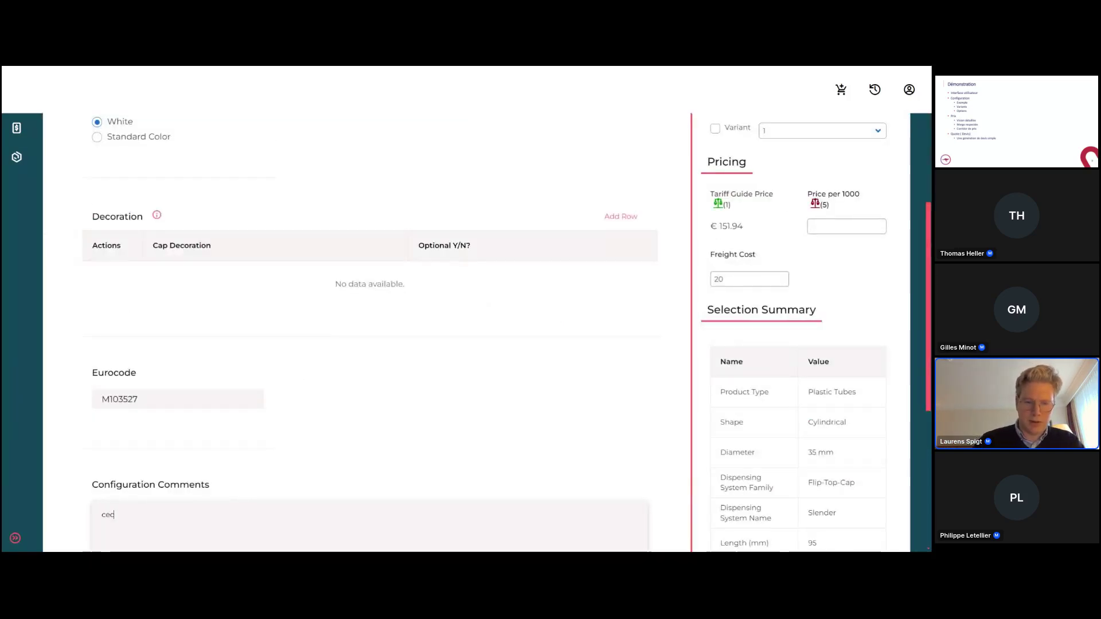
pyautogui.write('i est une sim')
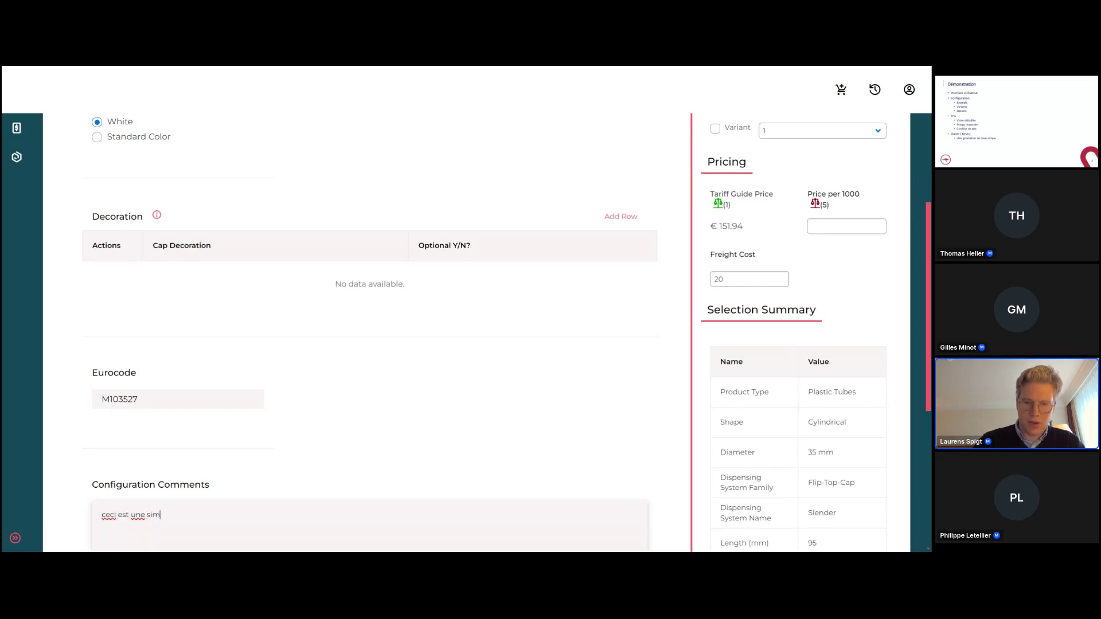
pyautogui.write('u pour client nivea')
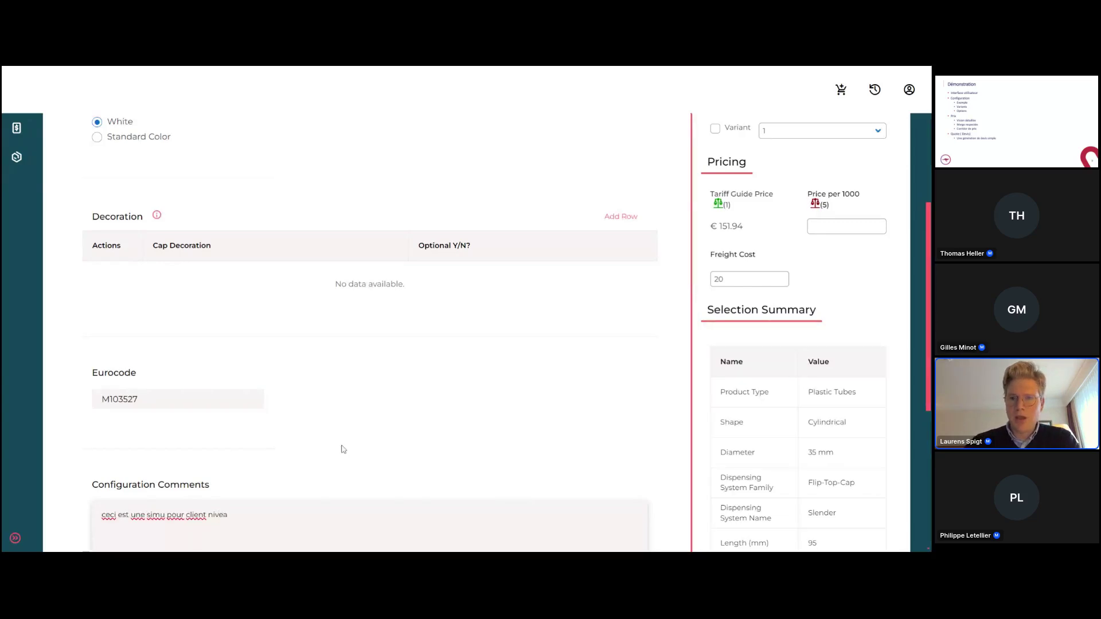
# Step: Display the price corridor and margin tables and set the quote's Price per 1000 to 122
pyautogui.scroll(1, 400, 414)
pyautogui.scroll(5, 401, 413)
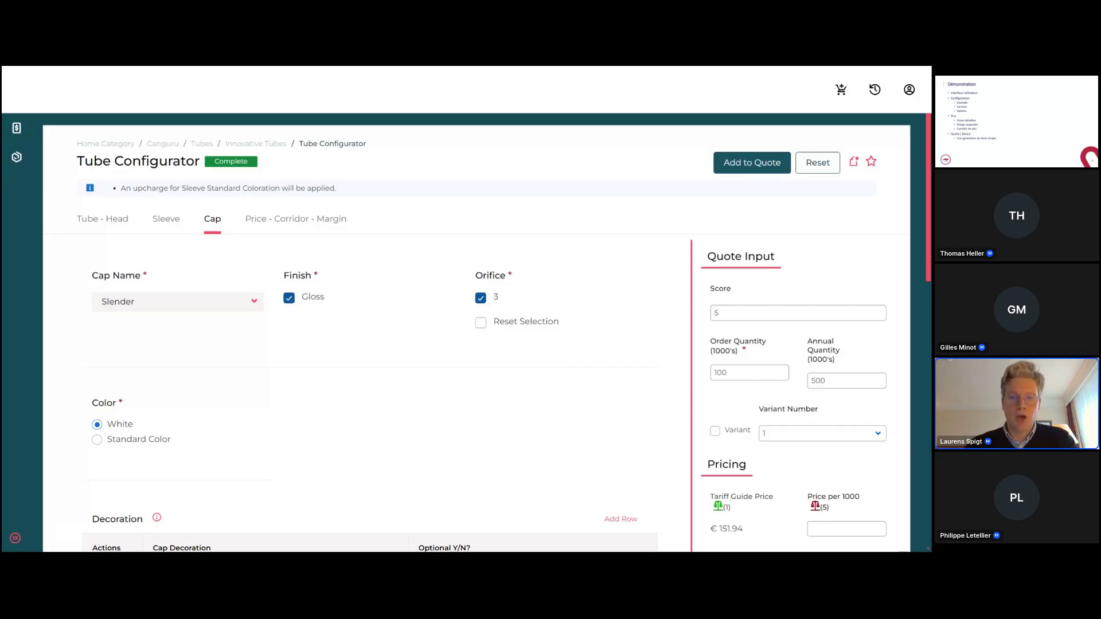
pyautogui.click(272, 221)
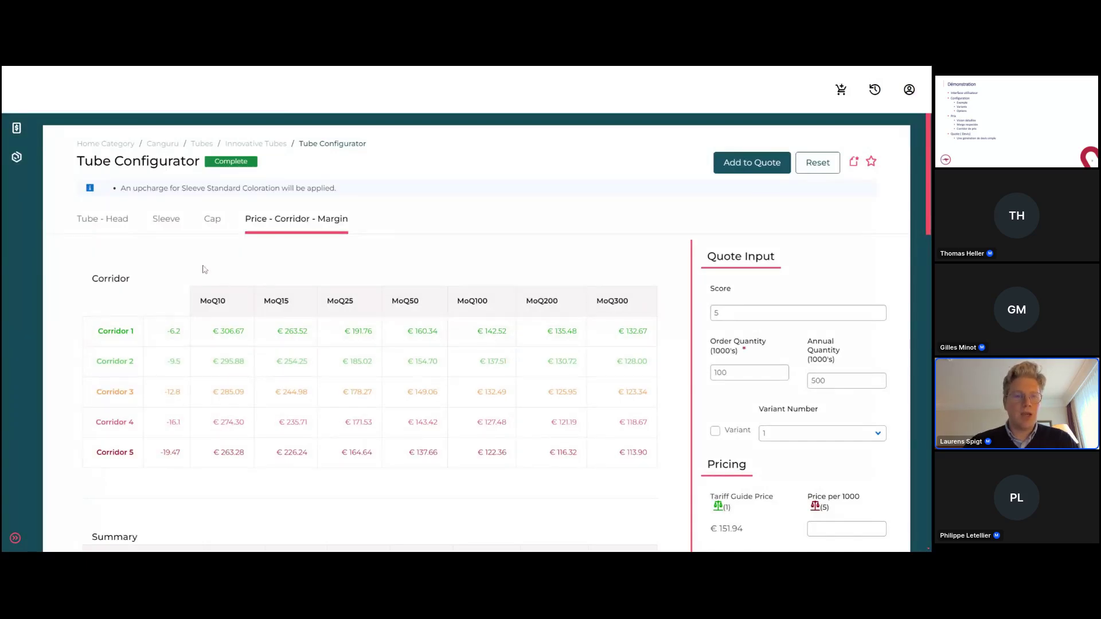
pyautogui.scroll(-1, 71, 268)
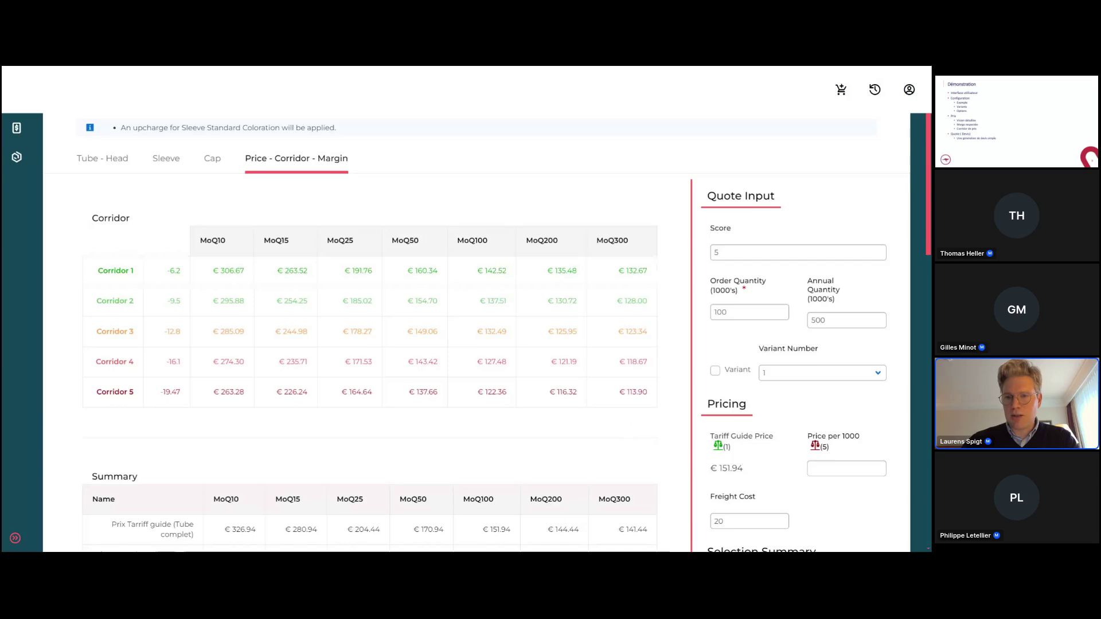
pyautogui.click(847, 469)
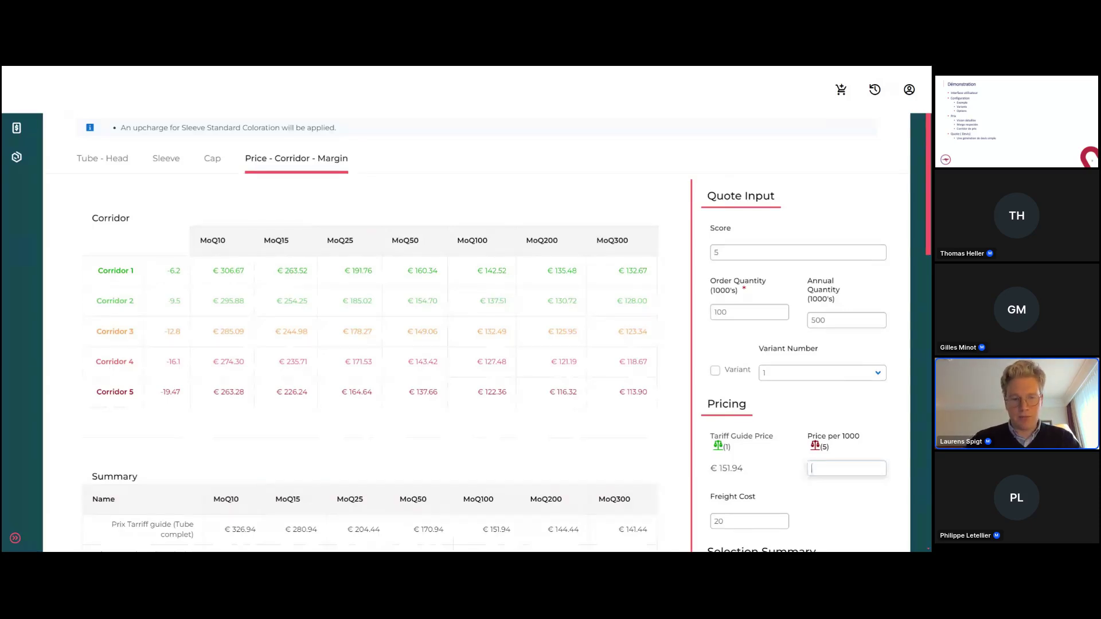
pyautogui.write('122')
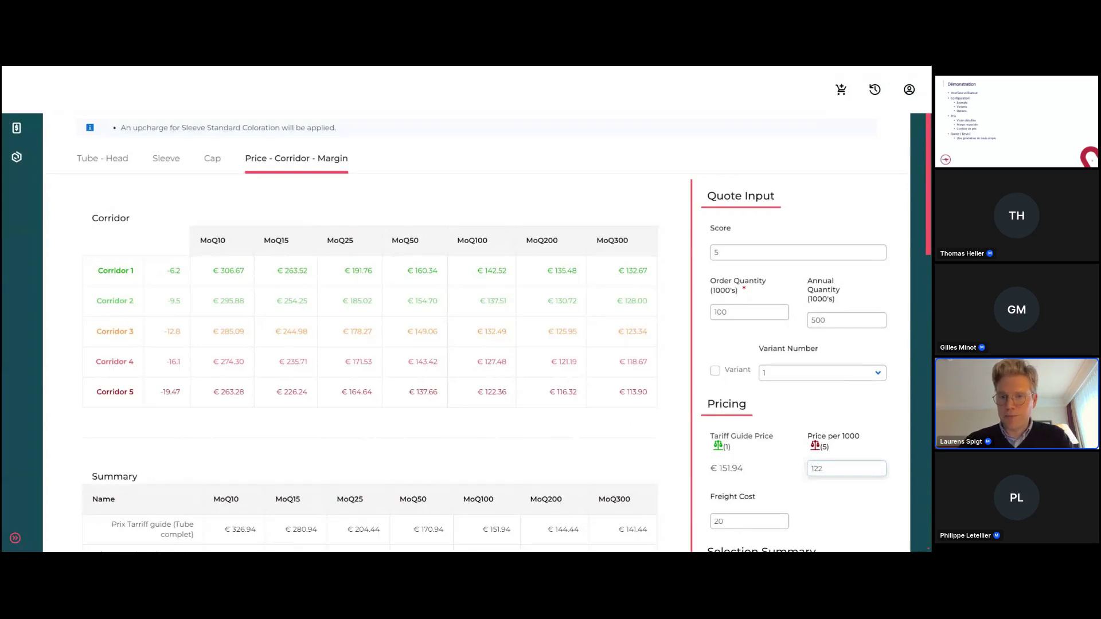